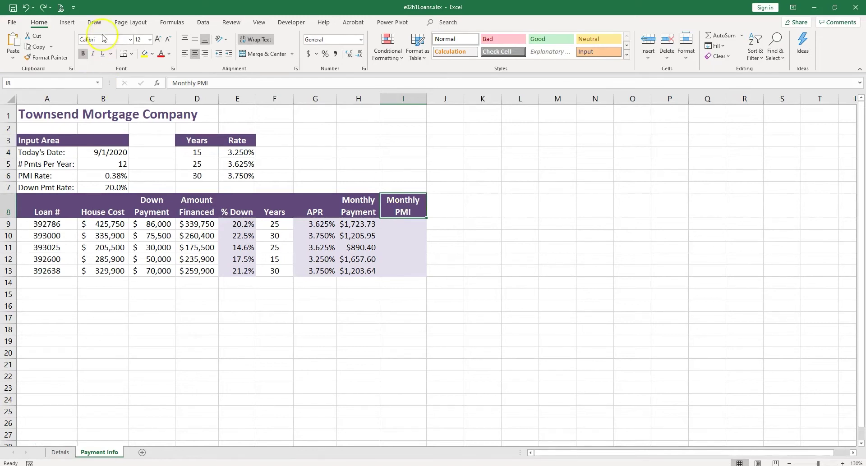
Draw a Rounded Rectangular Callout right of the loan table, its tail pointing at the Monthly PMI header.
left_click(68, 22)
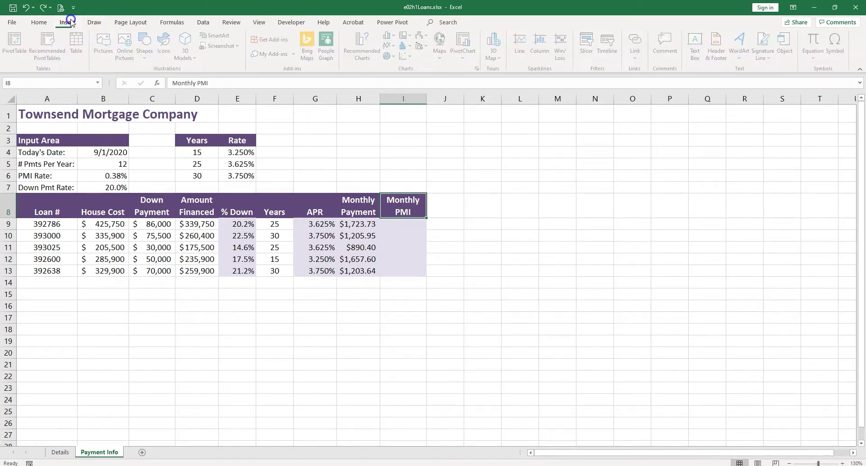
left_click(150, 60)
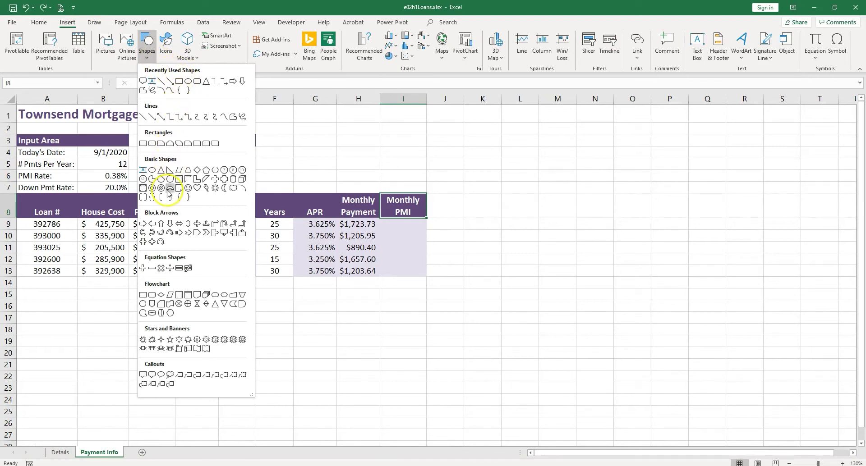
left_click(154, 377)
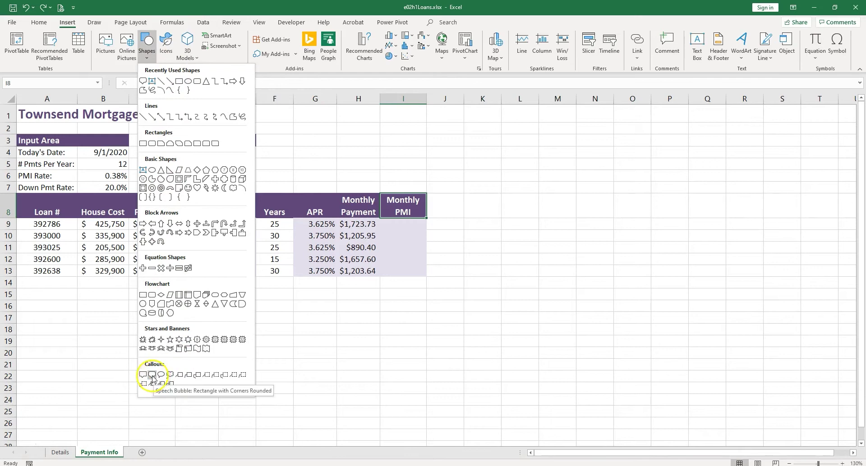
left_click(154, 378)
mouse_move(543, 203)
left_mouse_down()
mouse_move(764, 275)
mouse_move(732, 293)
left_mouse_up()
left_click_drag(566, 317, 438, 201)
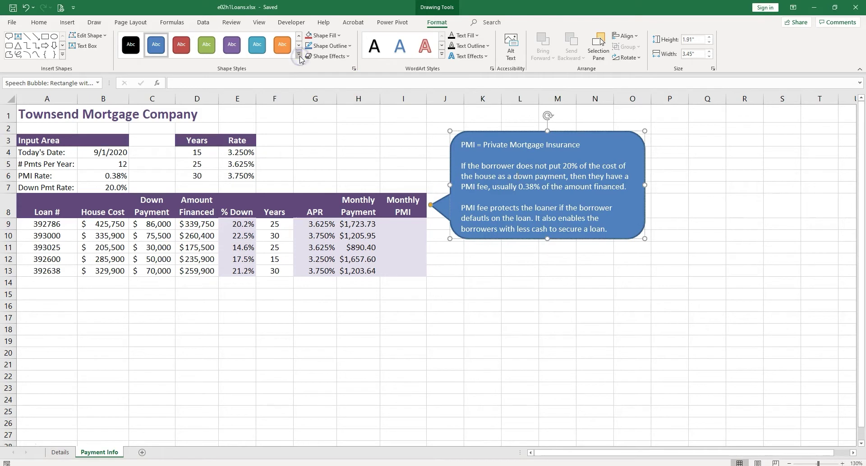
Give the PMI callout the purple theme style, then switch to the Wikipedia Mortgage insurance article.
left_click(299, 55)
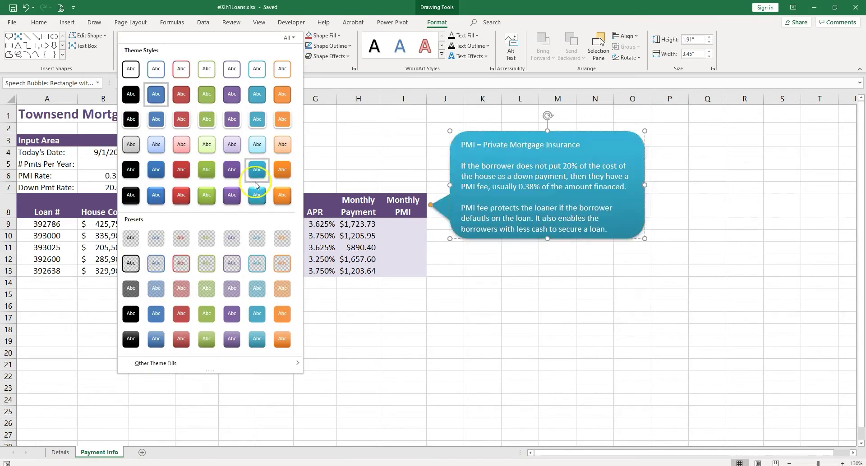
left_click(233, 122)
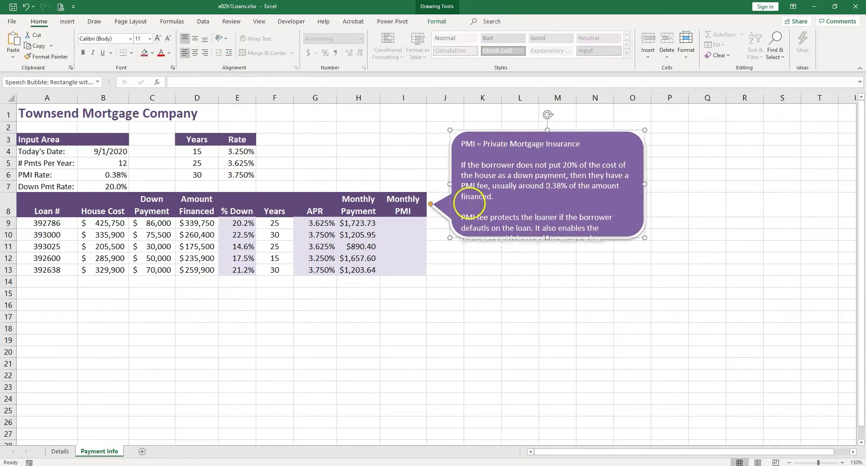
left_click(514, 136)
key("alt+Tab")
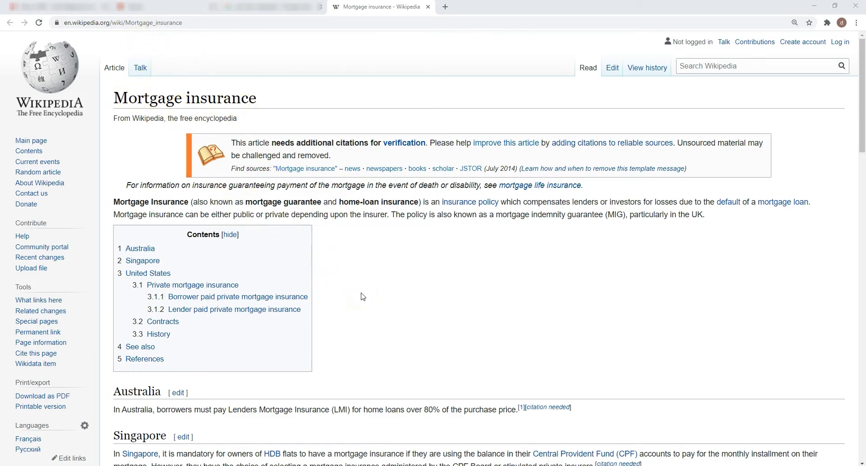
Highlight the 0.14%–2.24% PMI rate range, the tax-deductible-until-2018 note and the 12 monthly installments sentence.
scroll(363, 296, "down", 7)
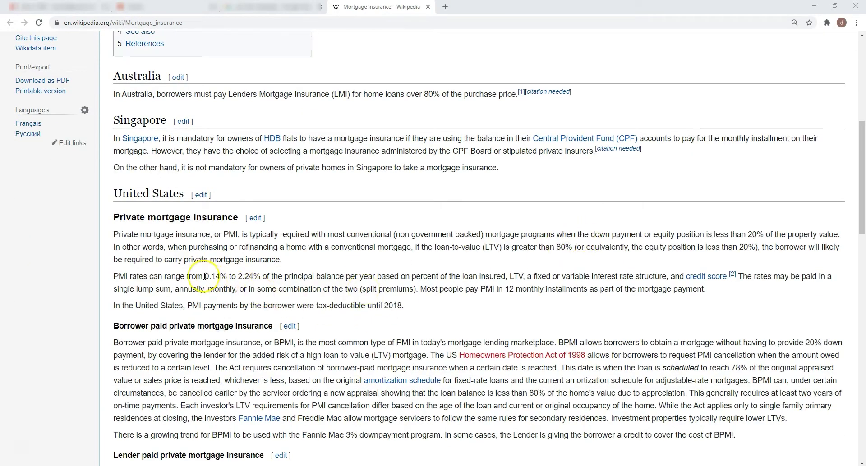
left_click_drag(204, 276, 263, 272)
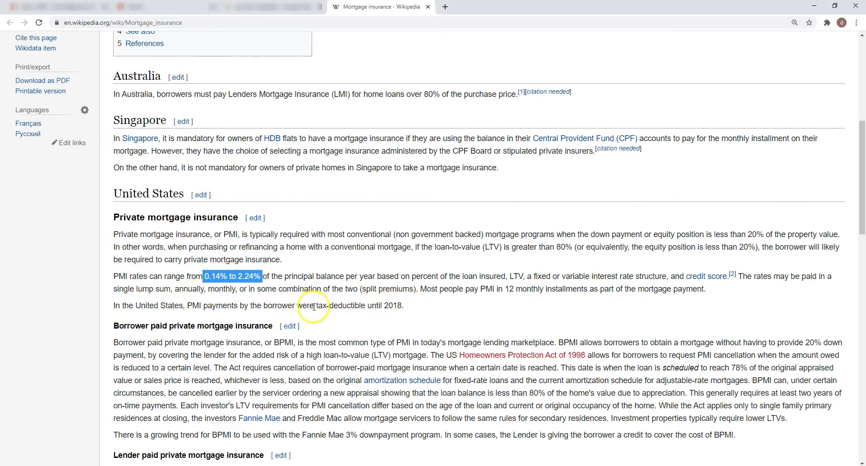
left_click_drag(315, 305, 401, 302)
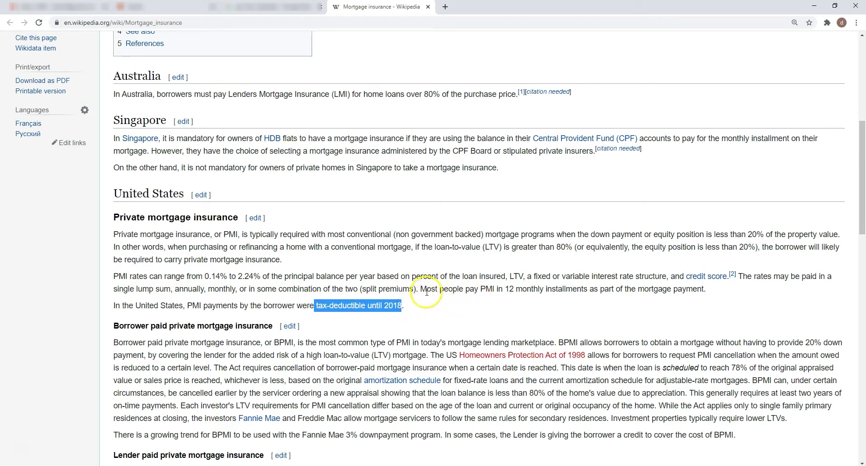
double_click(428, 289)
left_click_drag(448, 289, 592, 290)
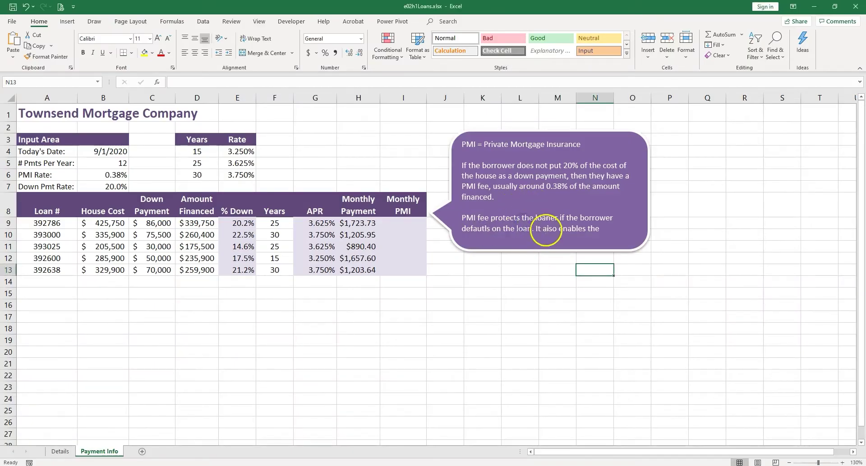
Drag the PMI callout's bottom edge down so all its text fits.
left_click(598, 243)
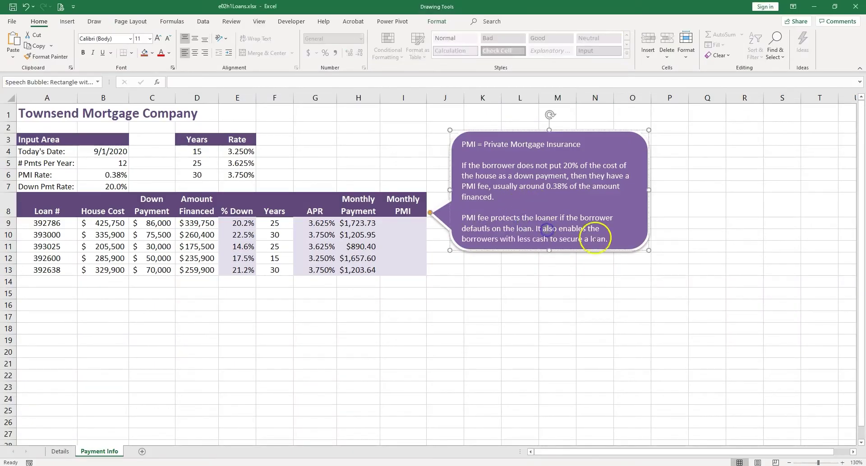
left_click(545, 269)
left_click(546, 228)
left_click_drag(550, 251, 550, 269)
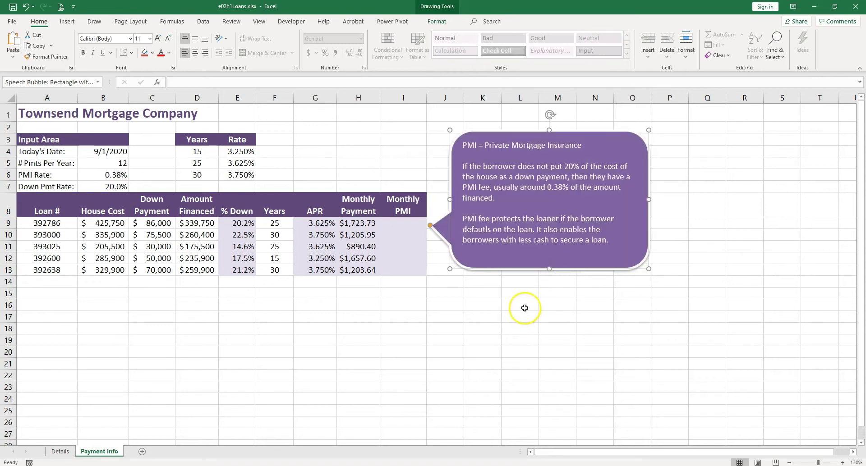
Correct the misspelled 'defautls' to 'defaults' in the callout text.
left_click(512, 230)
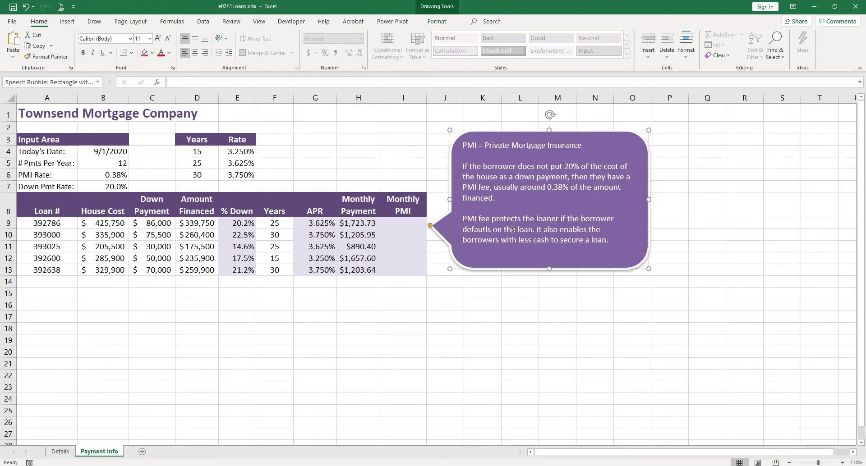
double_click(484, 234)
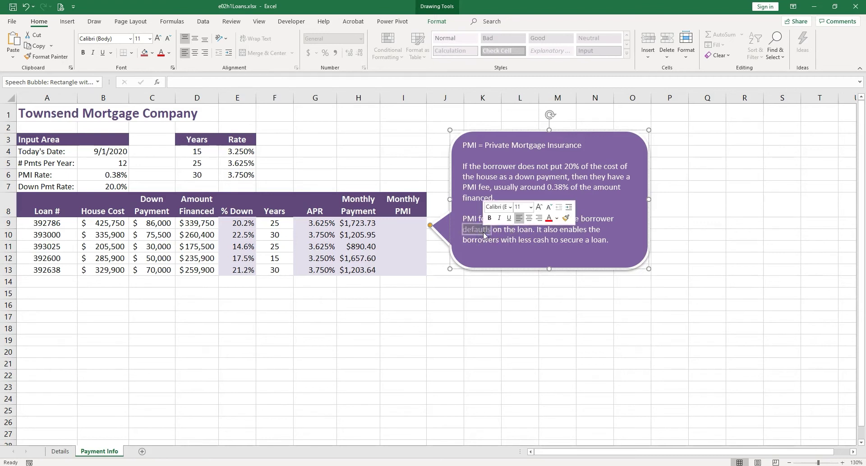
type("defaults")
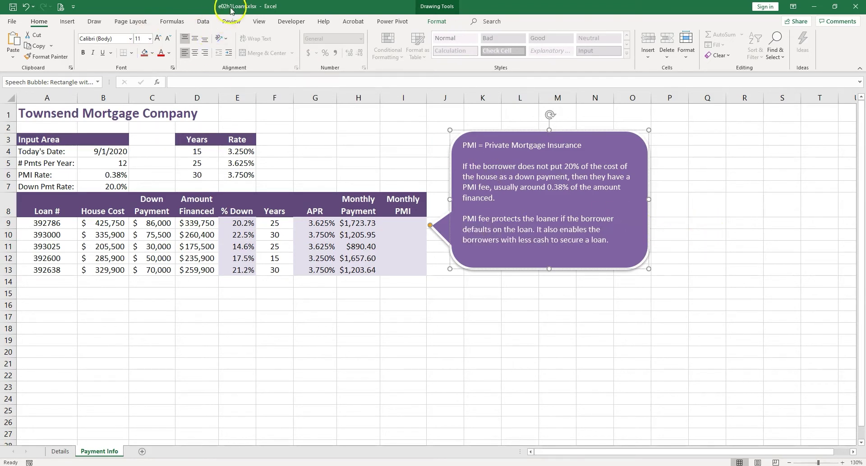
left_click(231, 23)
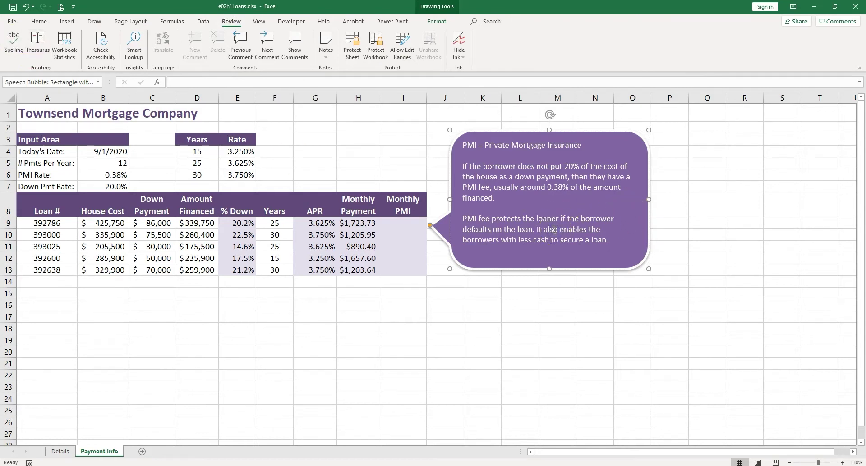
key("Escape")
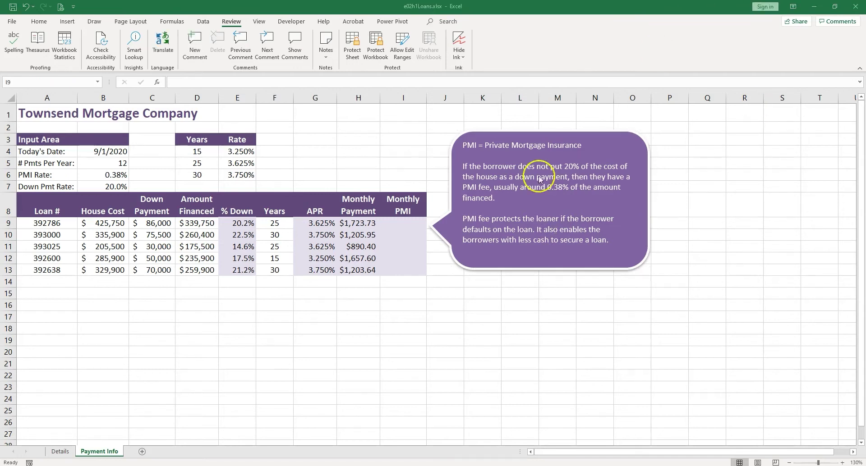
left_click(411, 222)
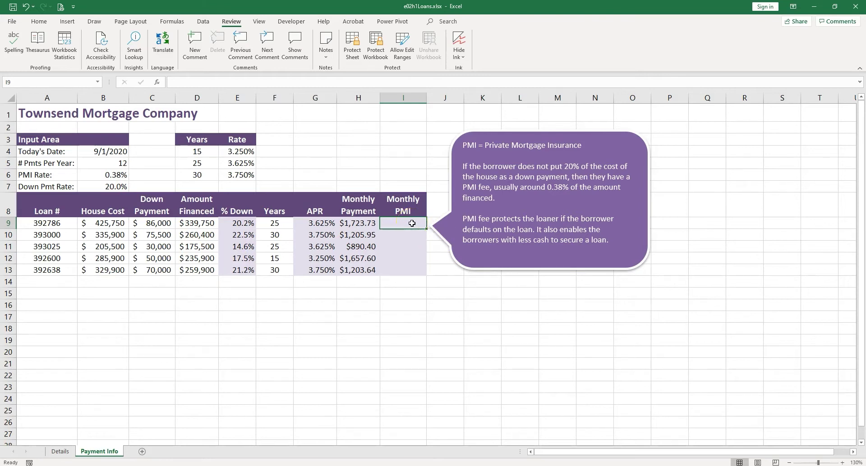
Start an =IF formula in I9 and open the online help article for IF from Function Arguments.
type("=if")
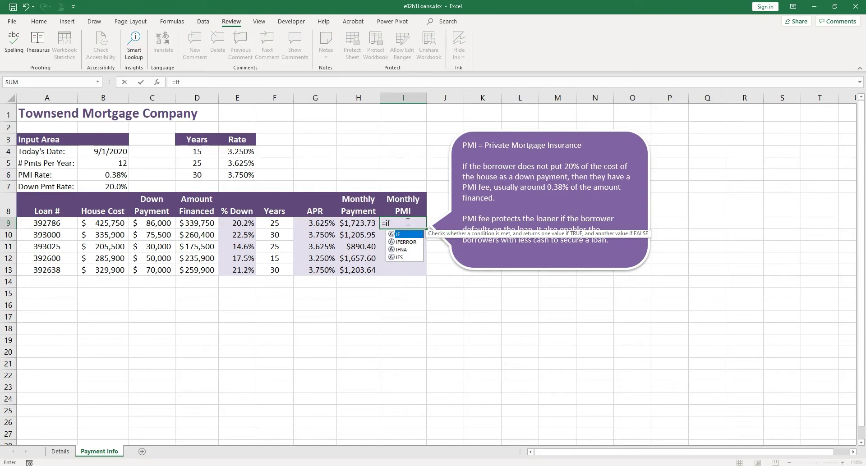
double_click(398, 234)
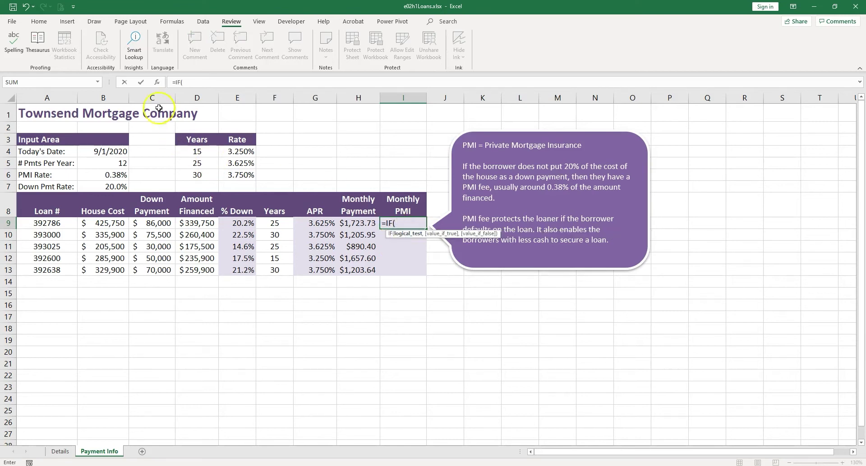
left_click(160, 83)
left_click_drag(495, 171, 561, 124)
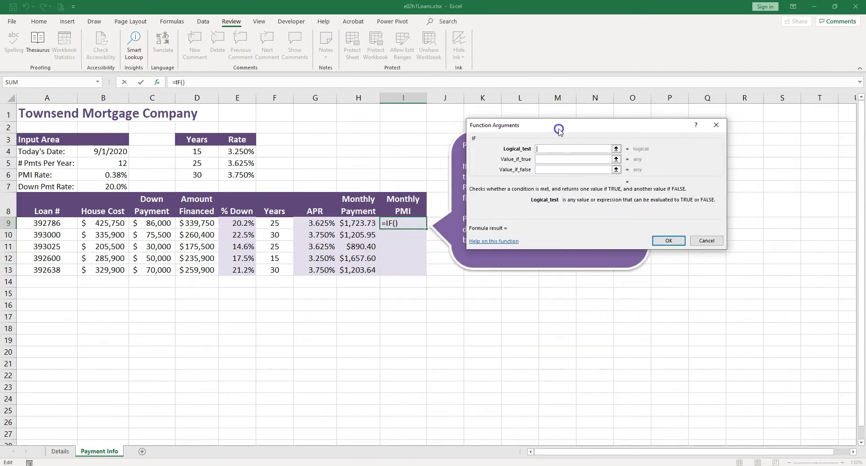
left_click(504, 241)
Read the Over Budget IF example, highlighting its formula and the 'C2 Is Greater Than B2' explanation.
scroll(397, 325, "down", 2)
scroll(384, 314, "down", 2)
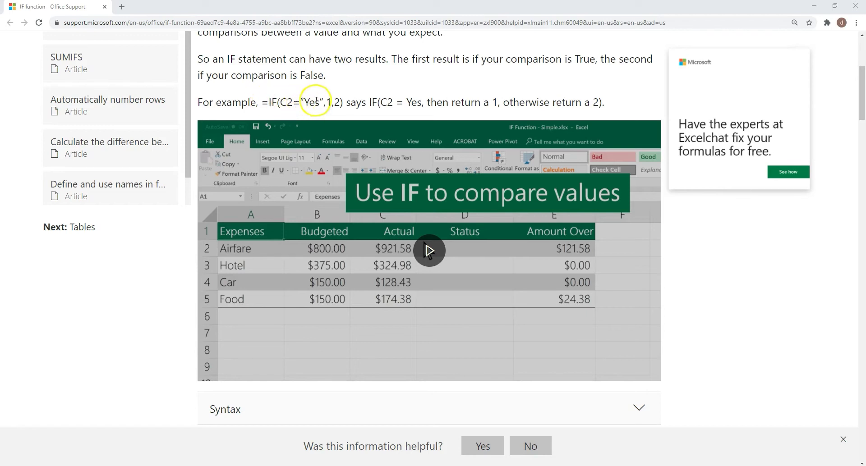
left_click_drag(380, 98, 595, 99)
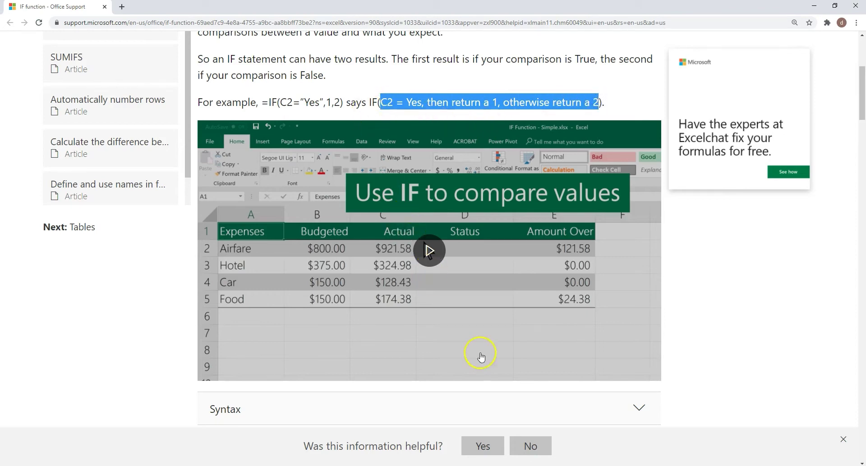
scroll(479, 333, "down", 10)
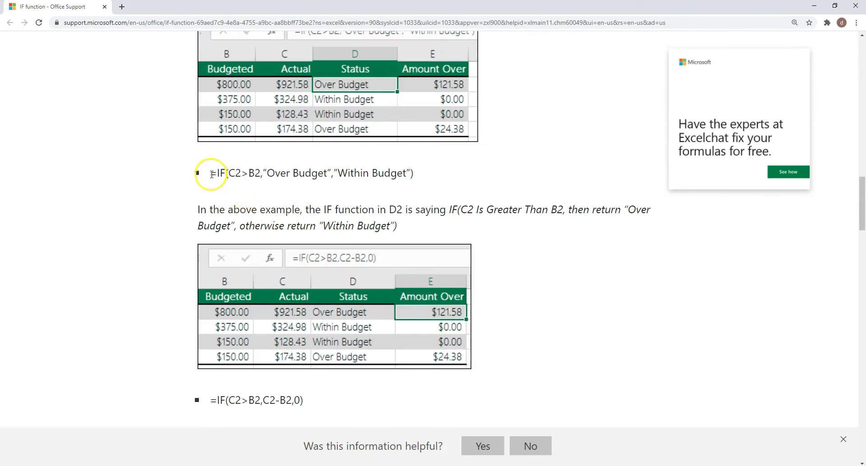
left_click_drag(209, 173, 413, 176)
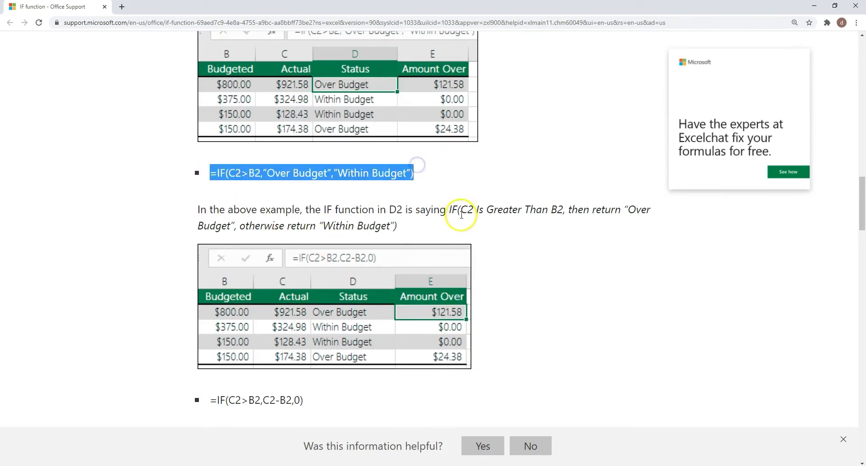
left_click_drag(460, 211, 562, 209)
Trace the C2>B2 test and the Over Budget / Within Budget results, then return to Excel's IF dialog.
left_click_drag(228, 173, 263, 173)
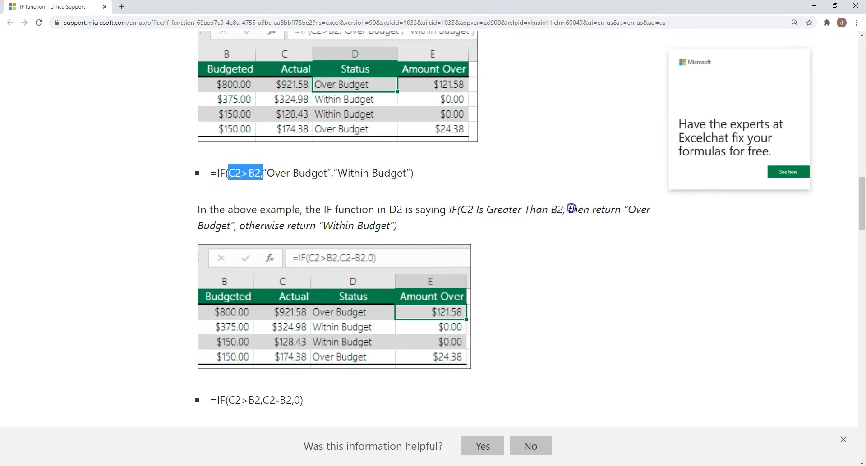
left_click_drag(572, 210, 229, 224)
left_click_drag(267, 174, 330, 177)
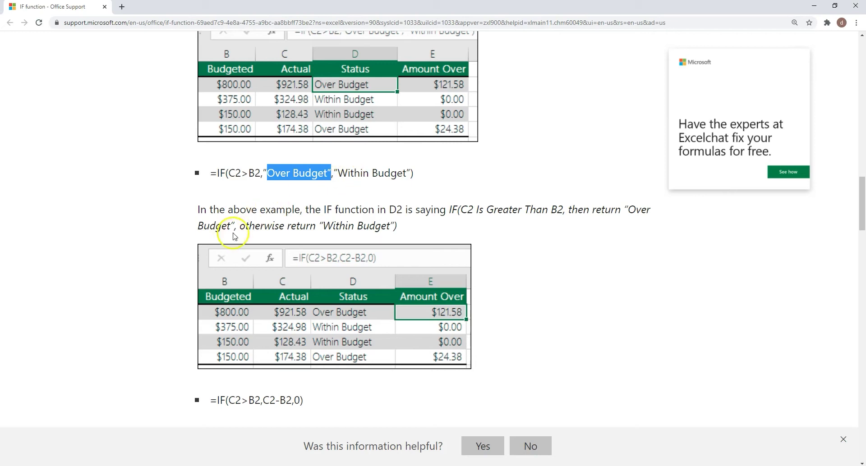
left_click_drag(237, 226, 388, 229)
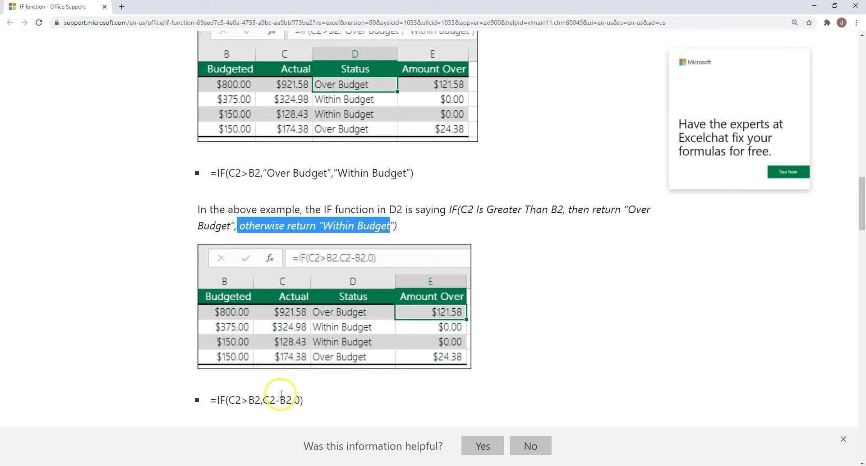
scroll(290, 400, "down", 2)
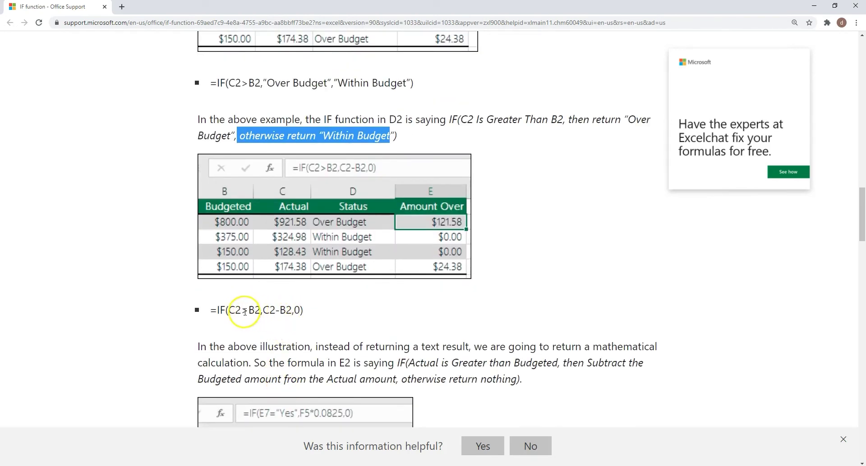
left_click_drag(228, 310, 243, 306)
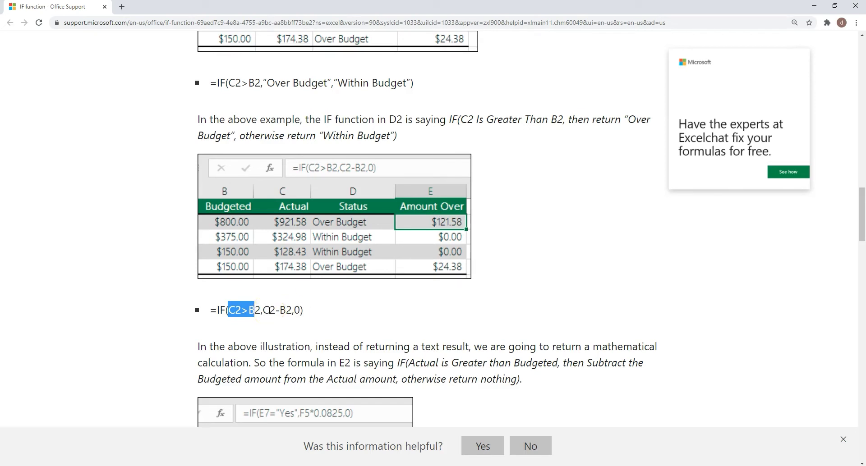
key("alt+Tab")
left_click(546, 149)
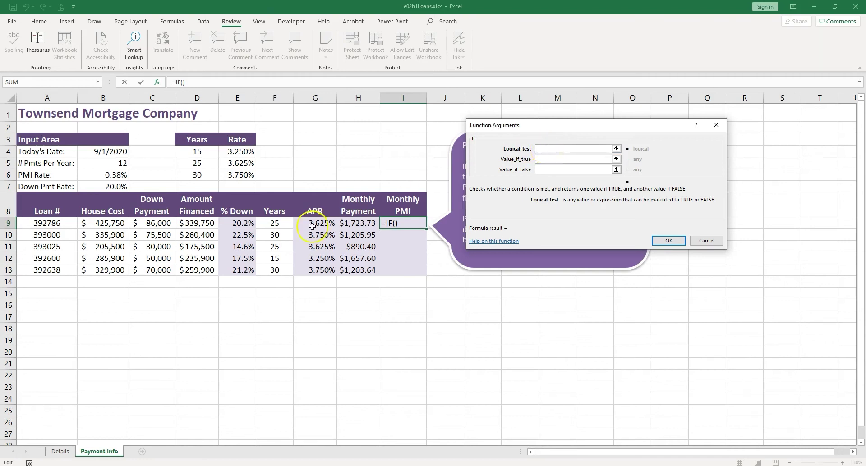
Set the IF Logical_test to E9>=$B$7.
left_click(238, 225)
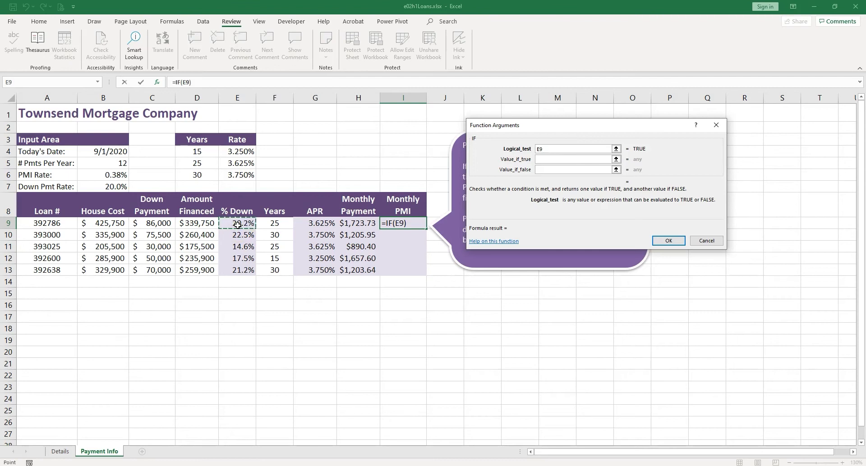
type(">=")
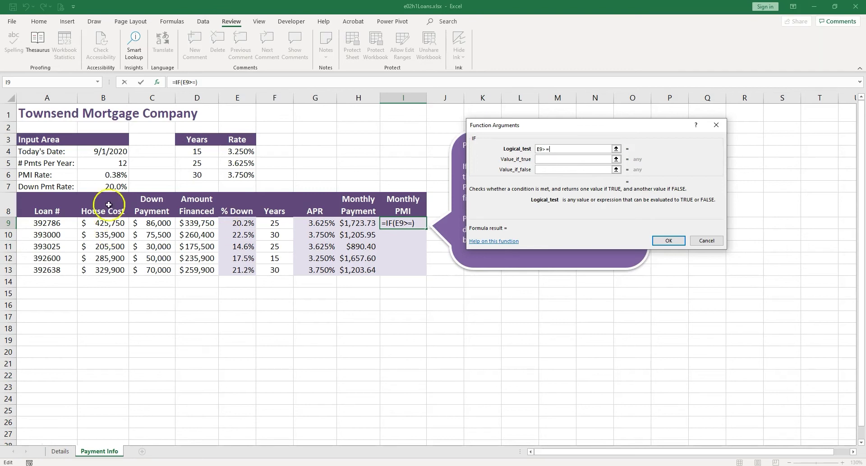
left_click(112, 186)
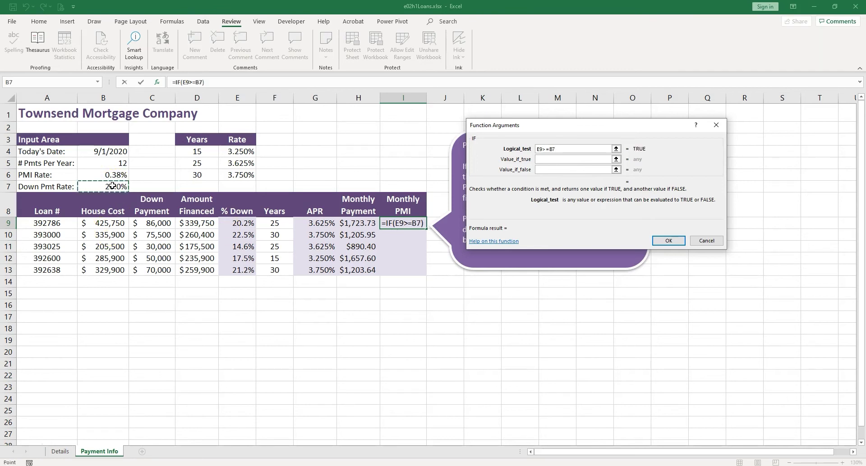
left_click(415, 228)
key("F4")
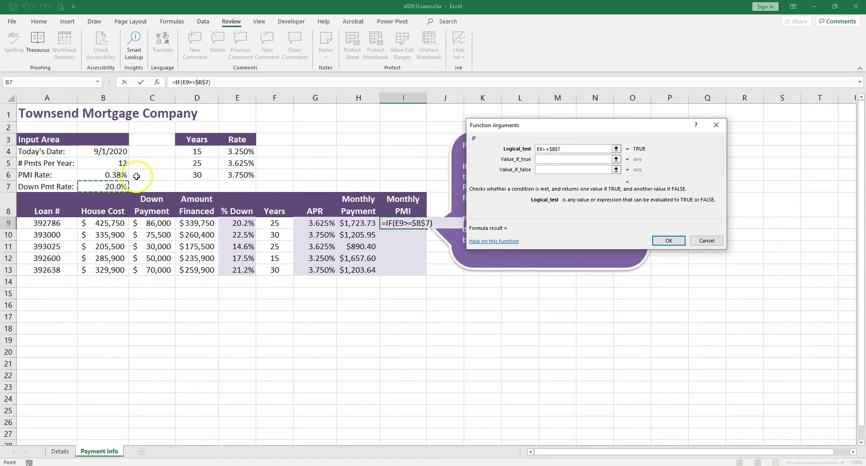
left_click(560, 158)
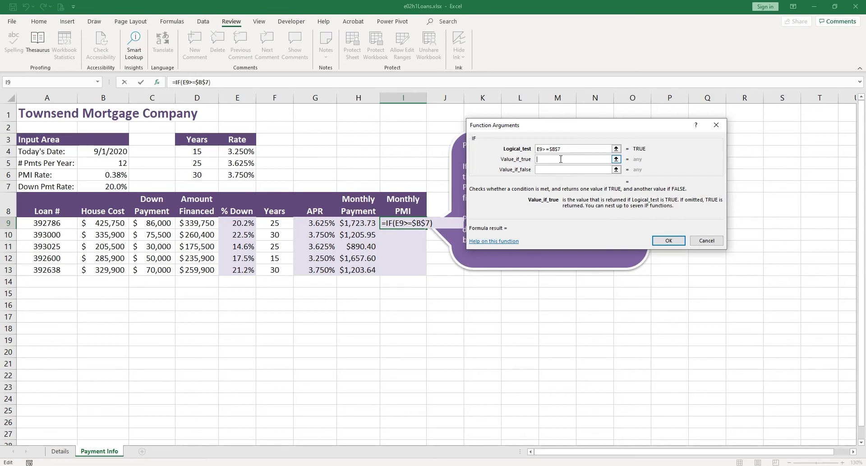
Set Value_if_true to 0 and Value_if_false to $B$6*D9, then confirm the formula in I9.
type("0")
left_click(550, 169)
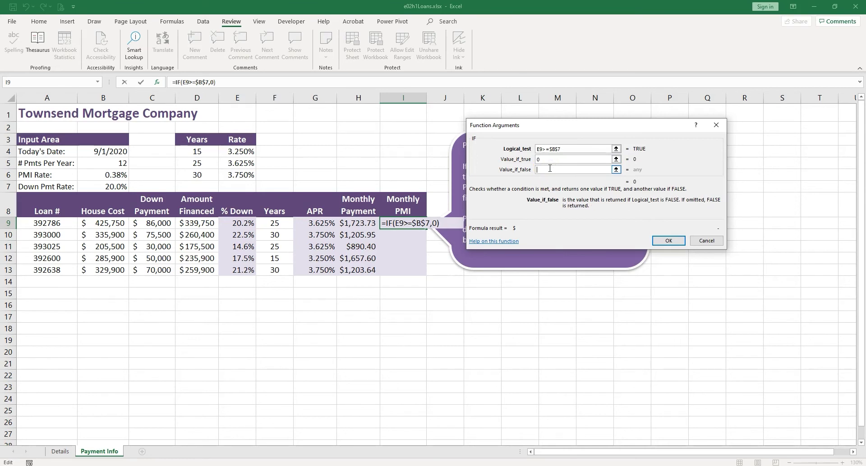
left_click(113, 175)
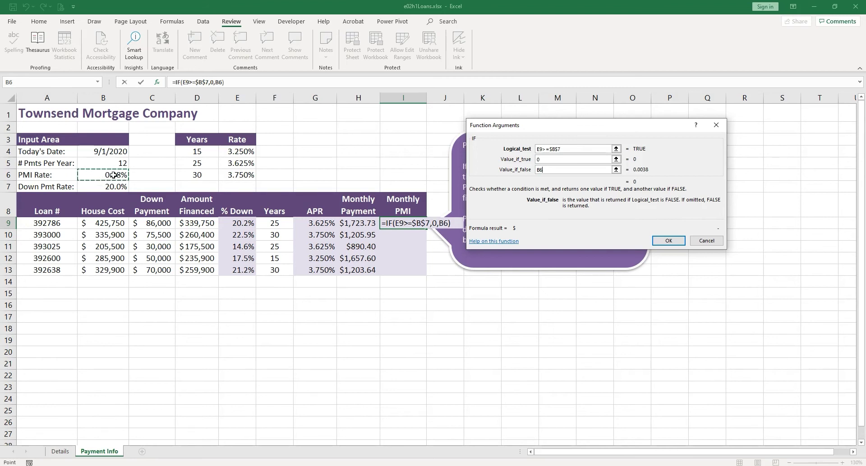
key("F4")
type("*")
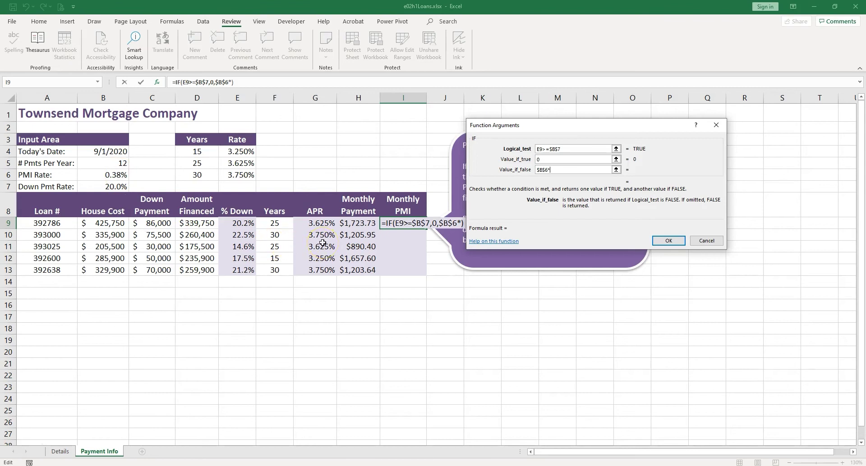
left_click(198, 223)
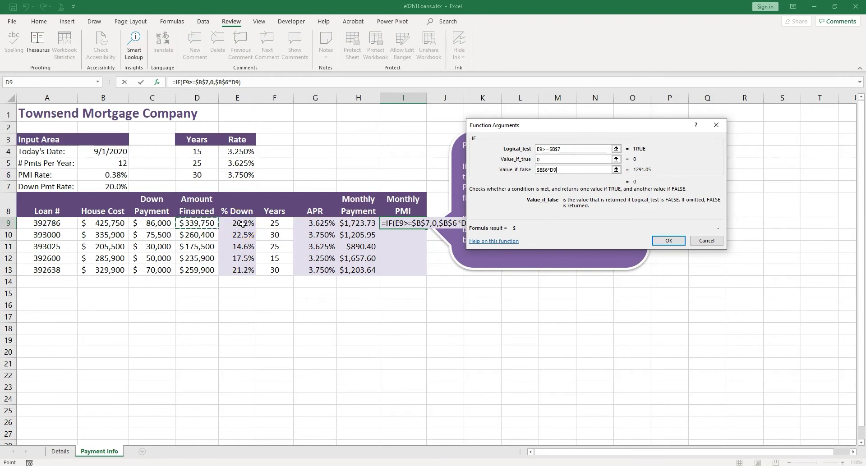
left_click(540, 160)
left_click(670, 241)
left_click(668, 241)
Fill the PMI formula down to I10:I13 and inspect the copied formula in I11.
double_click(426, 229)
double_click(406, 247)
left_click(238, 246)
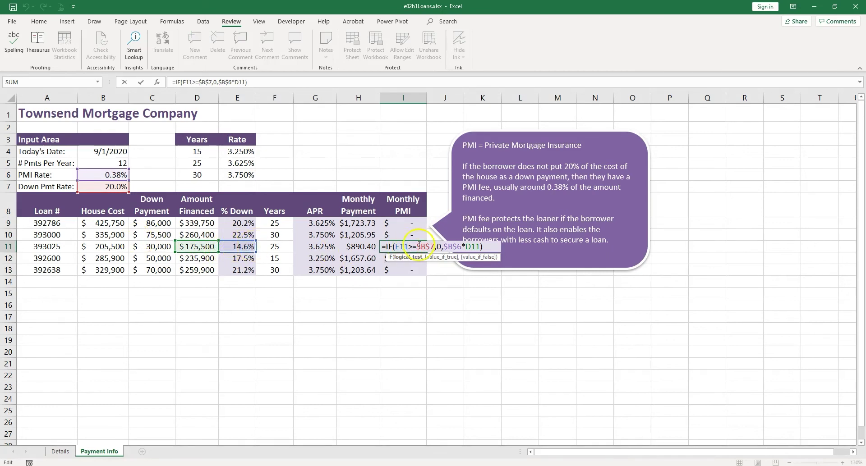
key("Return")
Check the Monthly PMI formulas in I12, I11 and I9 without changing them.
key("F2")
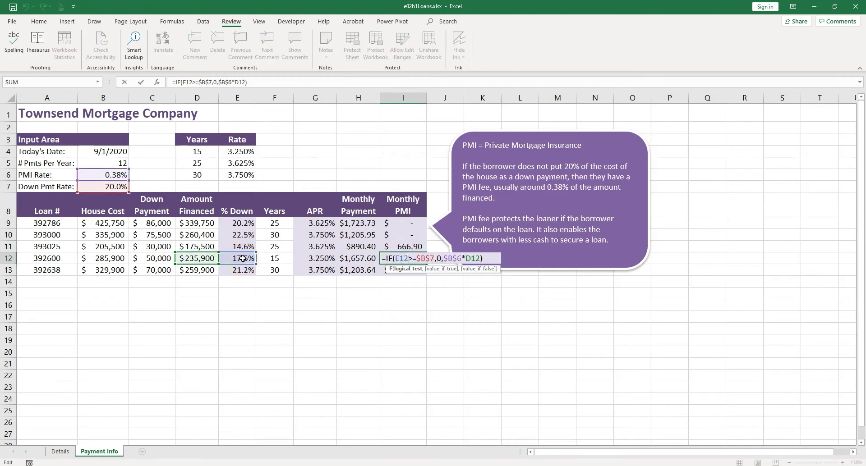
key("ctrl+Return")
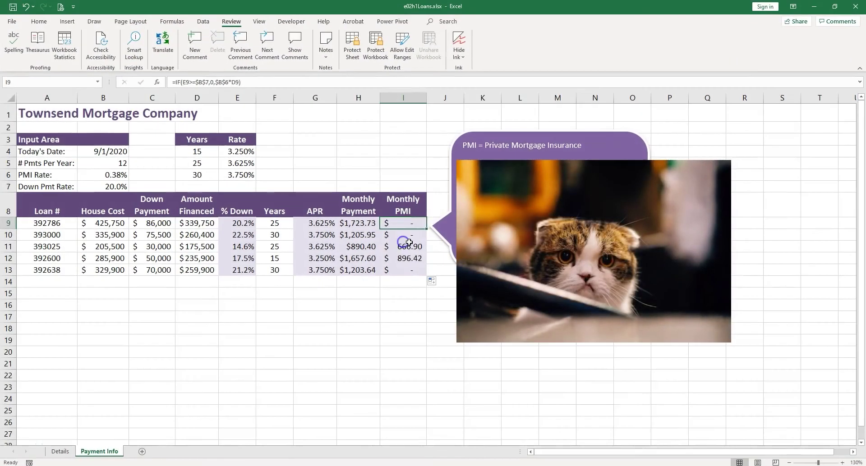
left_click(412, 243)
left_click(424, 253)
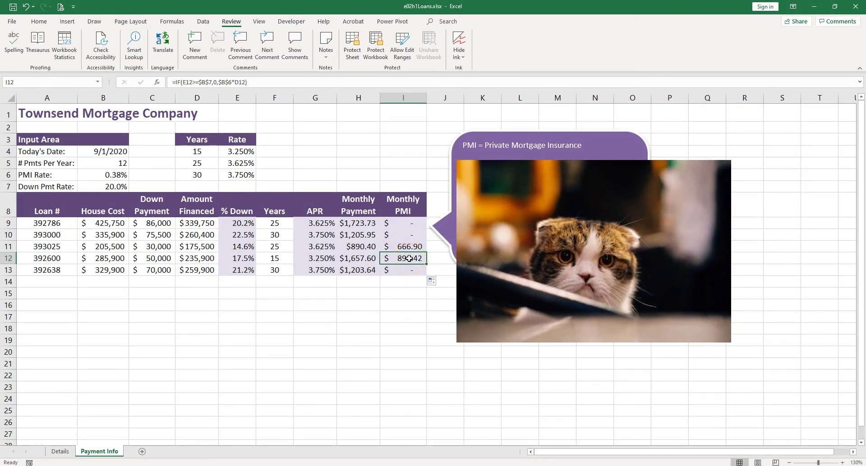
left_click(407, 258)
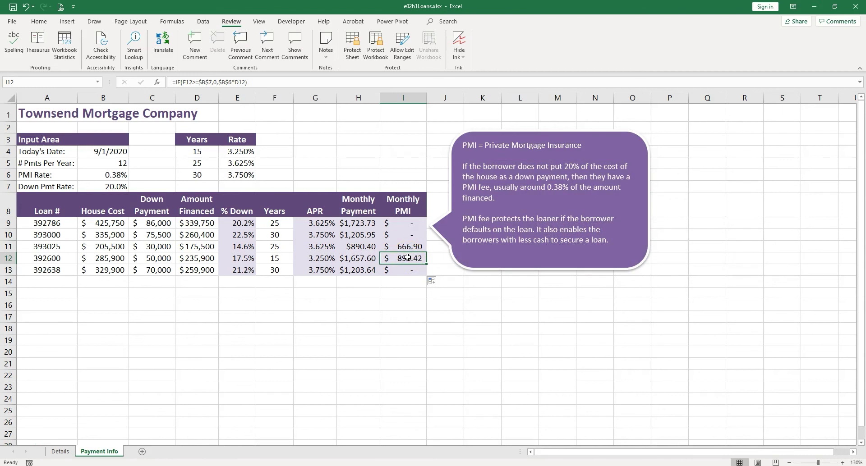
left_click(406, 223)
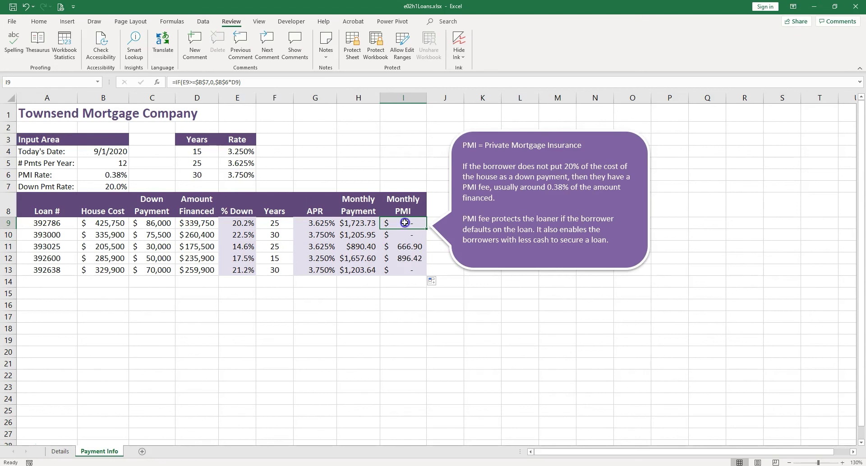
Append /$B$5 after D9 so I9 reads =IF(E9>=$B$7,0,$B$6*D9/$B$5).
double_click(404, 223)
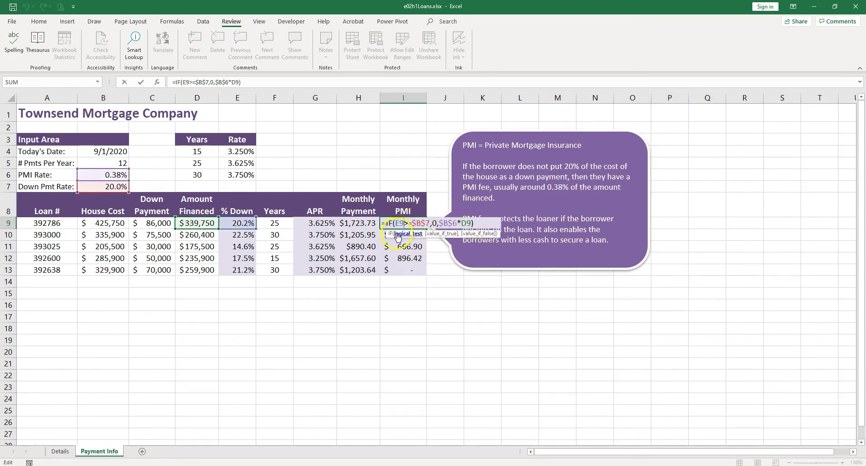
left_click(434, 223)
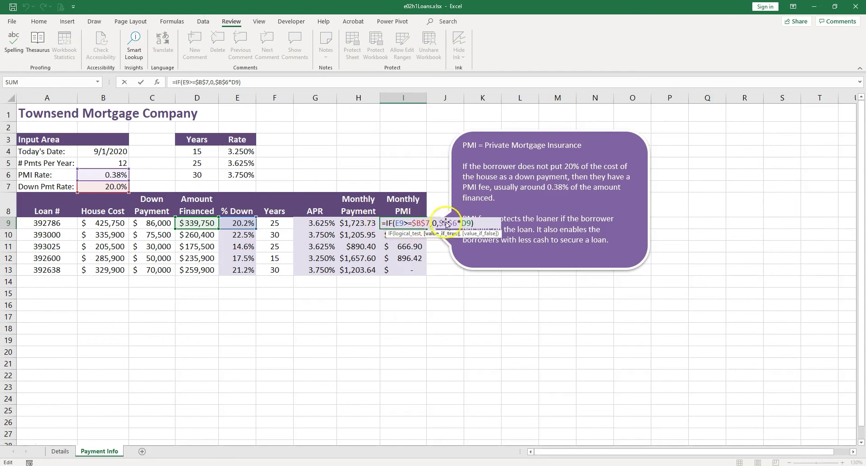
left_click(452, 224)
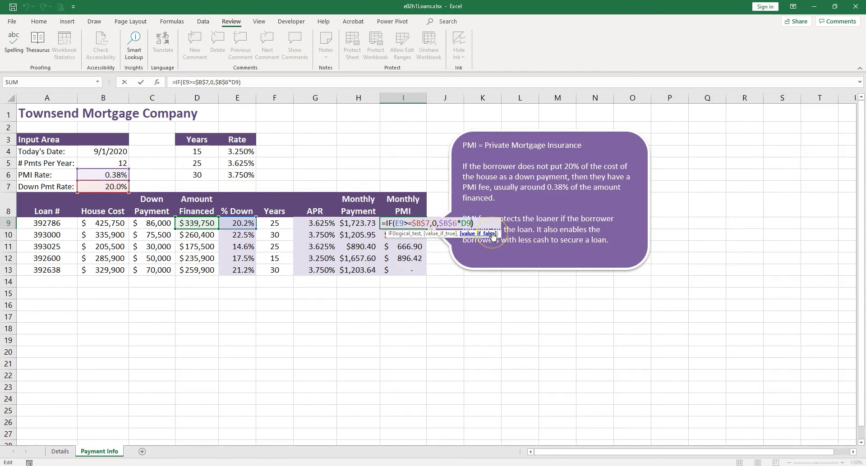
type("/")
left_click(111, 163)
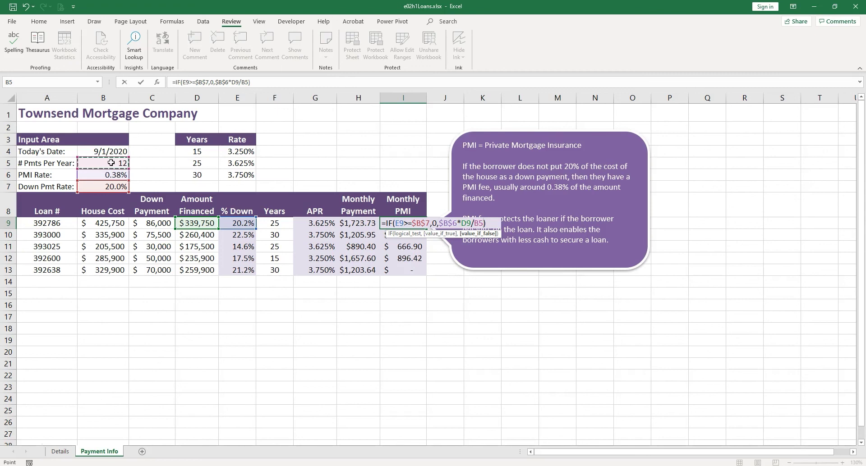
key("F4")
key("ctrl+Return")
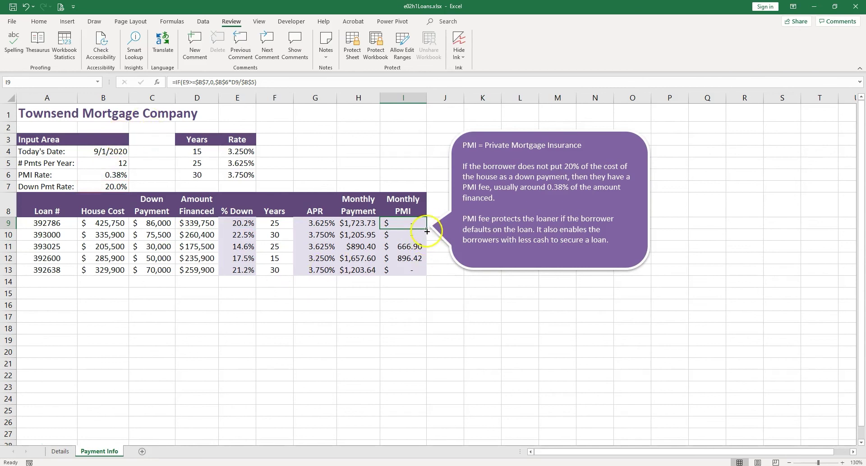
Fill the monthly PMI formula down to I13 (I11 = 55.58), then enter check =I11*12 in I18, returning $666.90.
left_click_drag(427, 231, 426, 271)
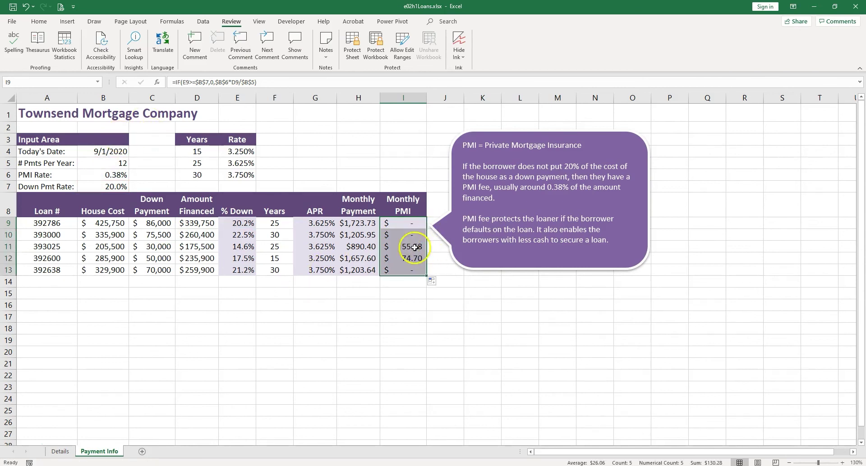
left_click(414, 247)
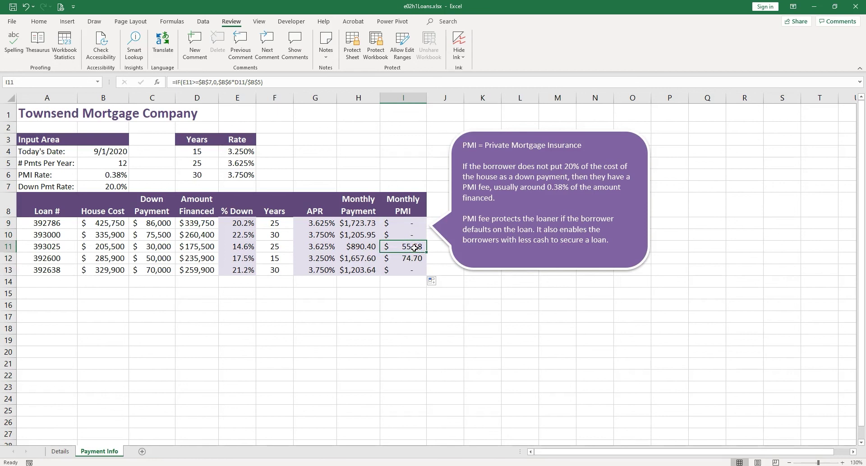
left_click(409, 328)
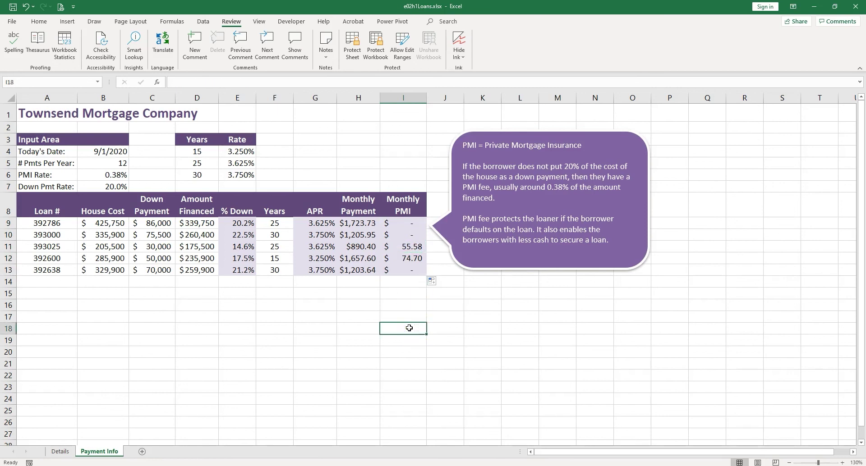
type("=")
left_click(406, 246)
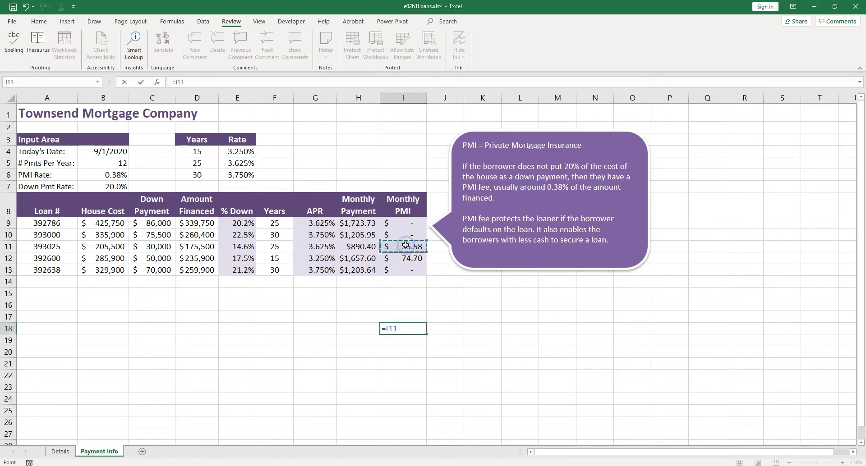
type("*12")
key("Return")
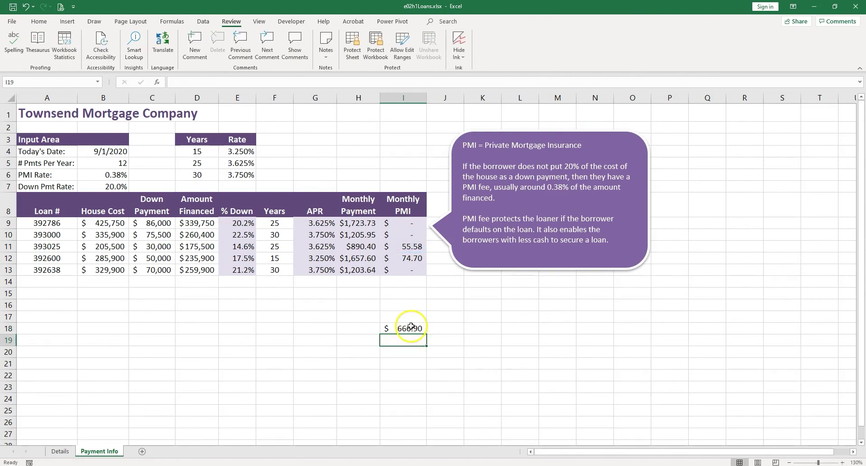
left_click(410, 326)
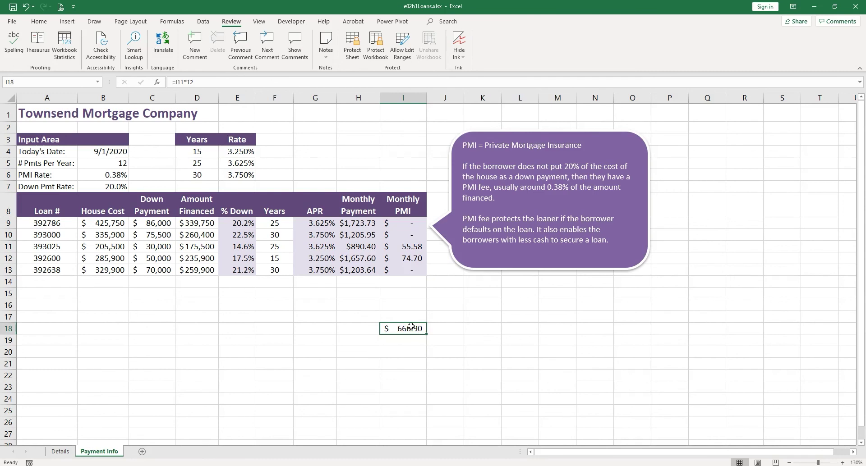